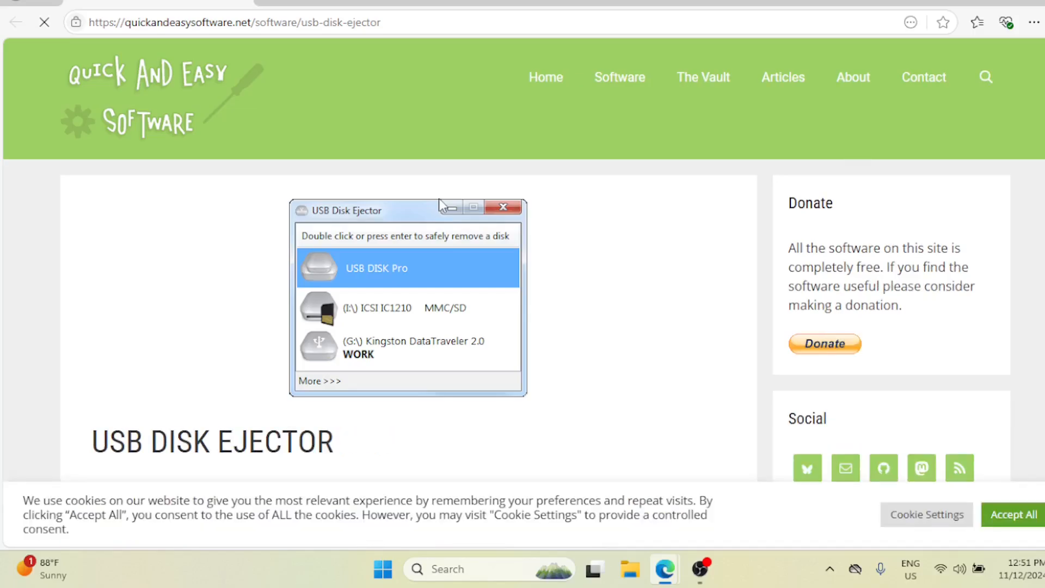
# Download USB Disk Ejector version 1.3.0.6 from its product page.
pyautogui.scroll(-3, 439, 198)
pyautogui.scroll(-1, 442, 205)
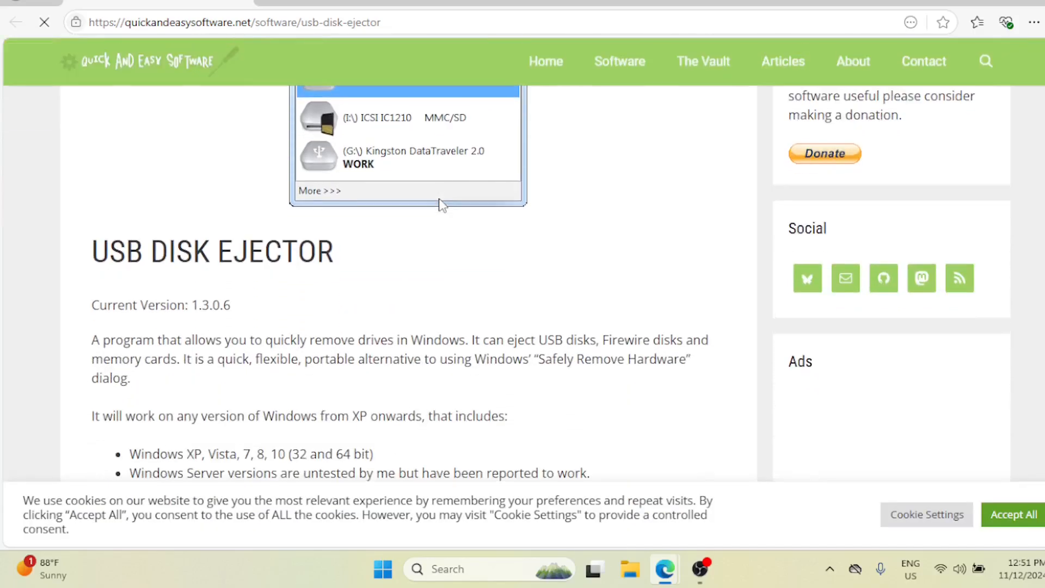
pyautogui.scroll(-3, 441, 205)
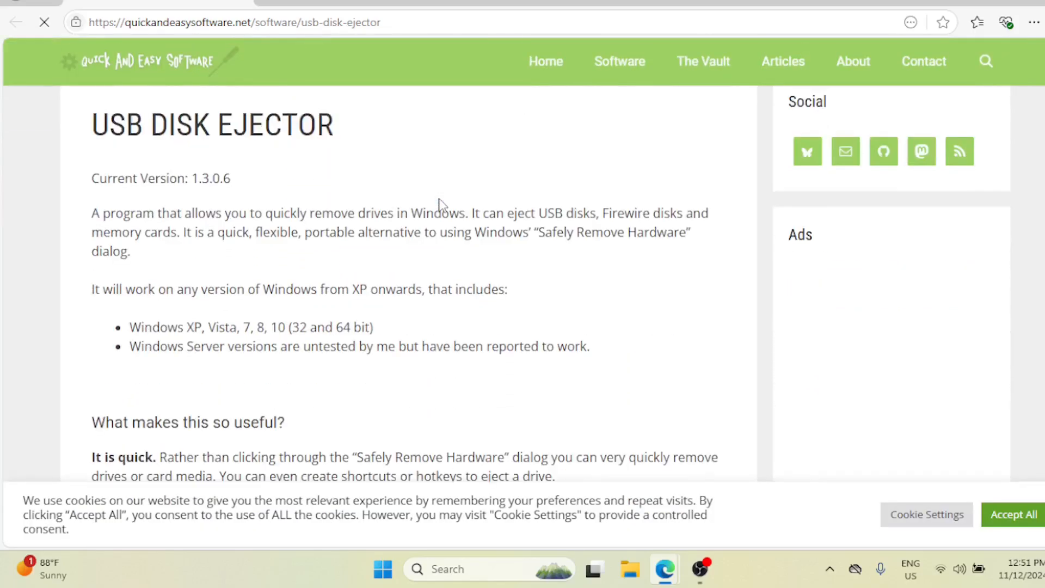
pyautogui.scroll(-1, 442, 205)
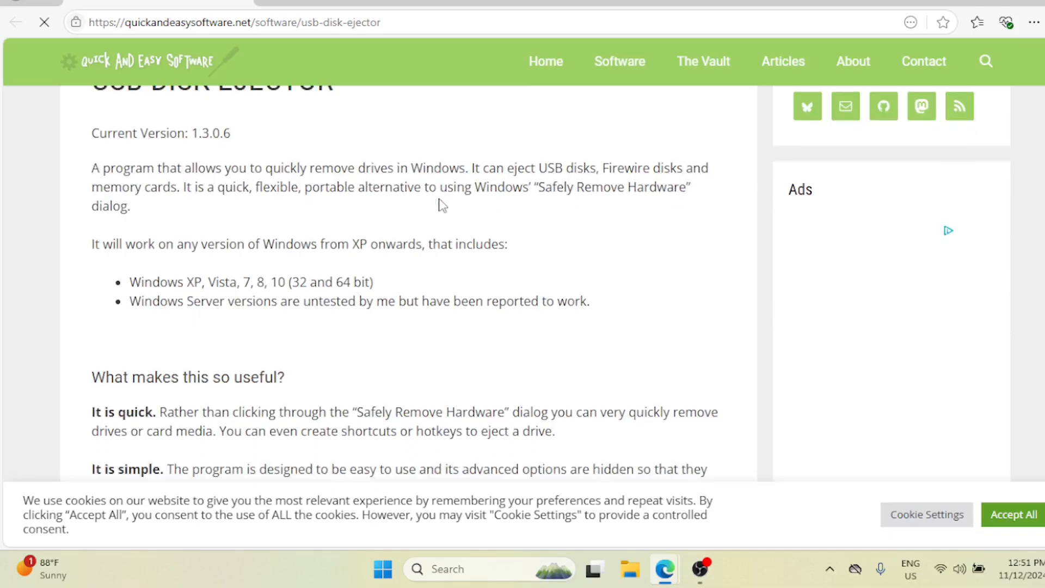
pyautogui.scroll(-2, 442, 206)
pyautogui.scroll(-1, 442, 205)
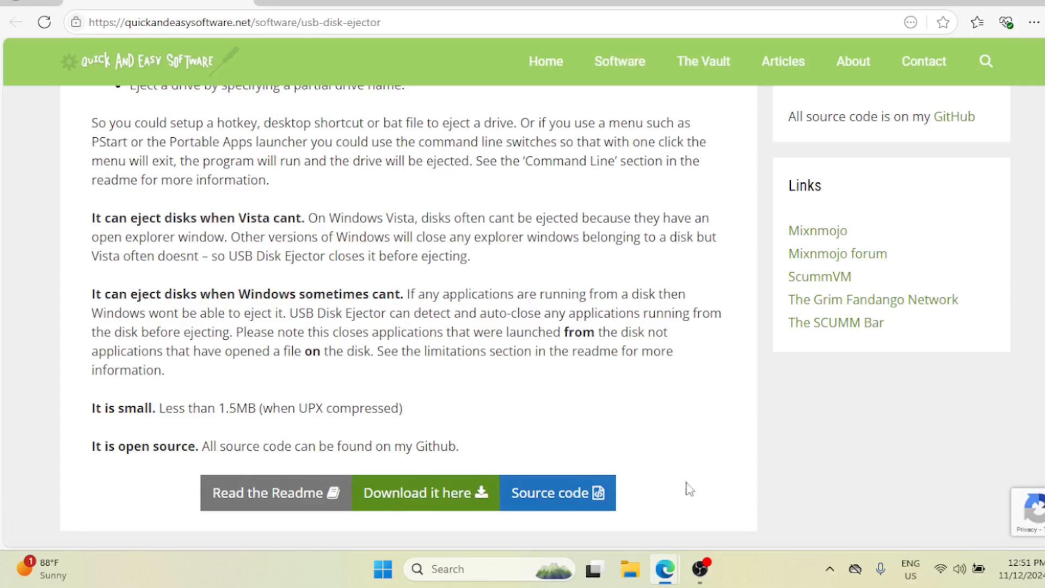
pyautogui.click(431, 497)
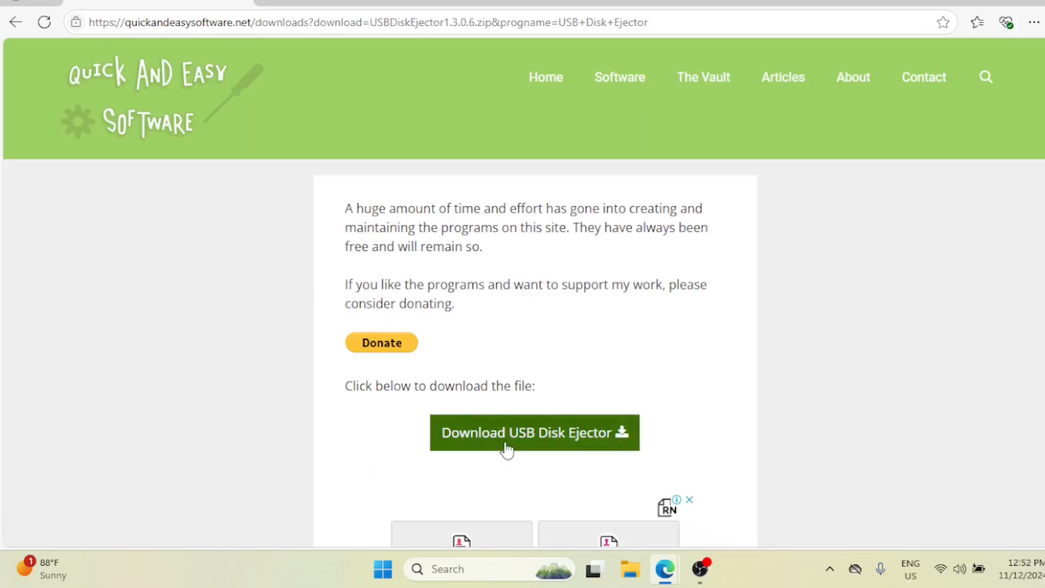
pyautogui.click(506, 447)
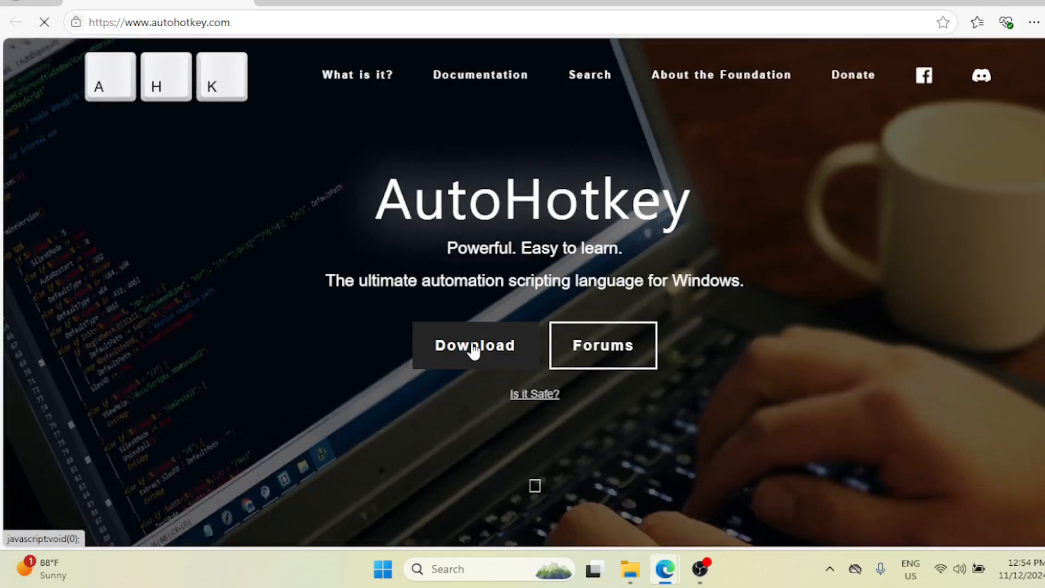
# Download AutoHotkey v2.0.18 and install it for all users in C:\Program Files\AutoHotkey.
pyautogui.click(473, 351)
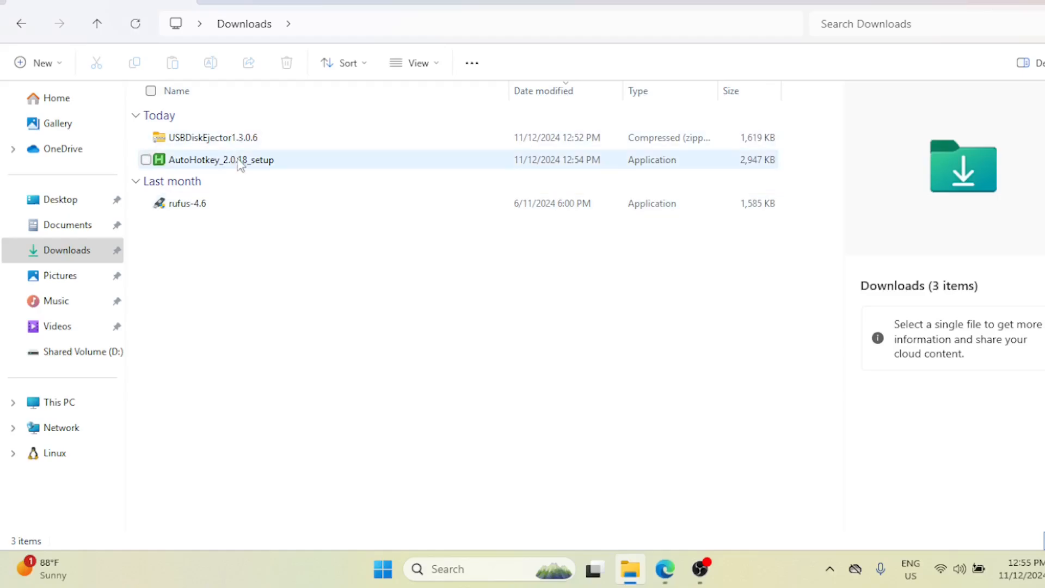
pyautogui.click(240, 163)
pyautogui.doubleClick(250, 159)
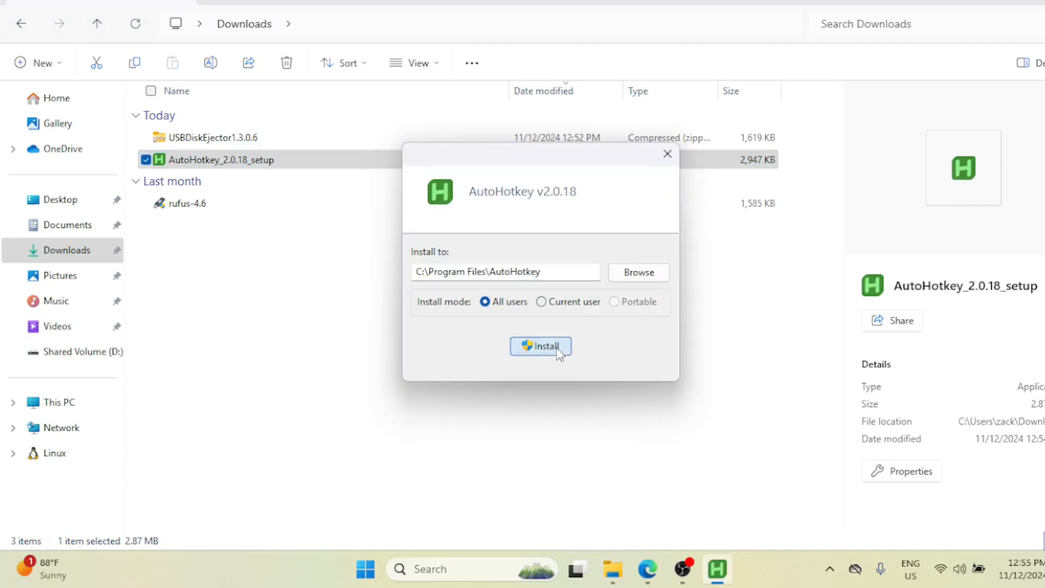
pyautogui.click(558, 350)
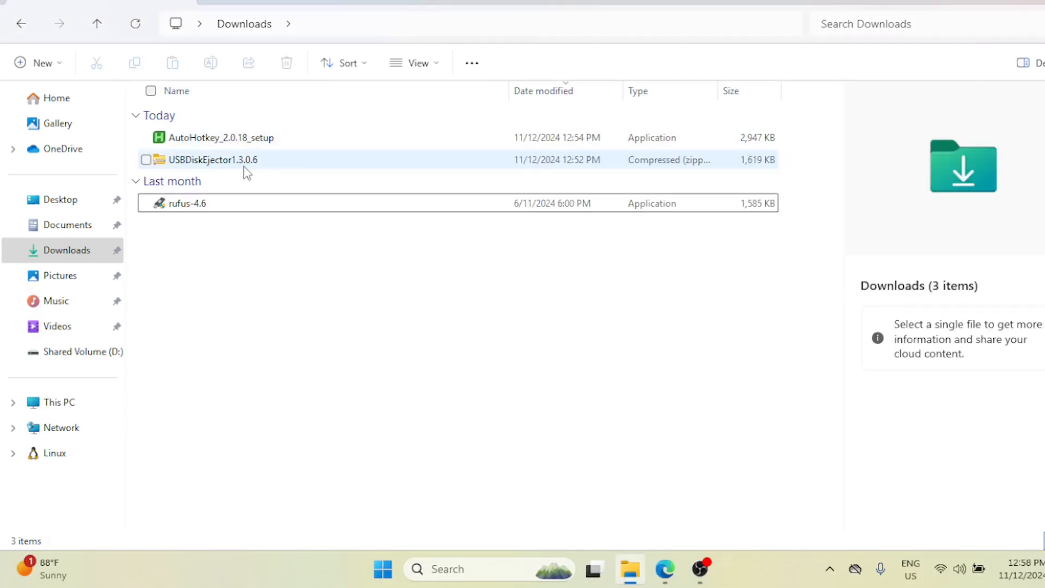
# Extract the USBDiskEjector1.3.0.6 archive into its own folder in Downloads and return to Downloads.
pyautogui.click(242, 161)
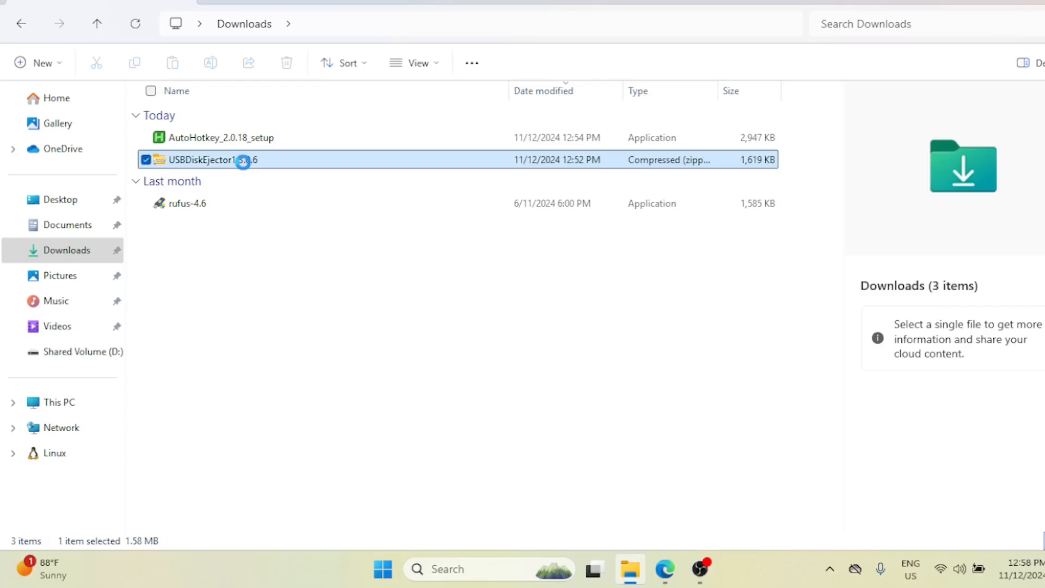
pyautogui.rightClick(243, 161)
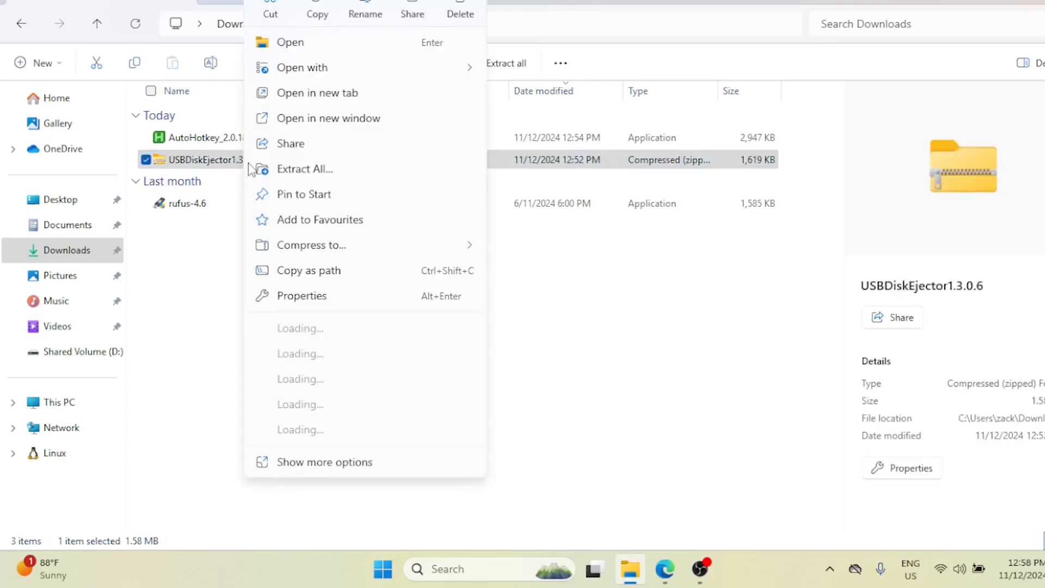
pyautogui.click(294, 171)
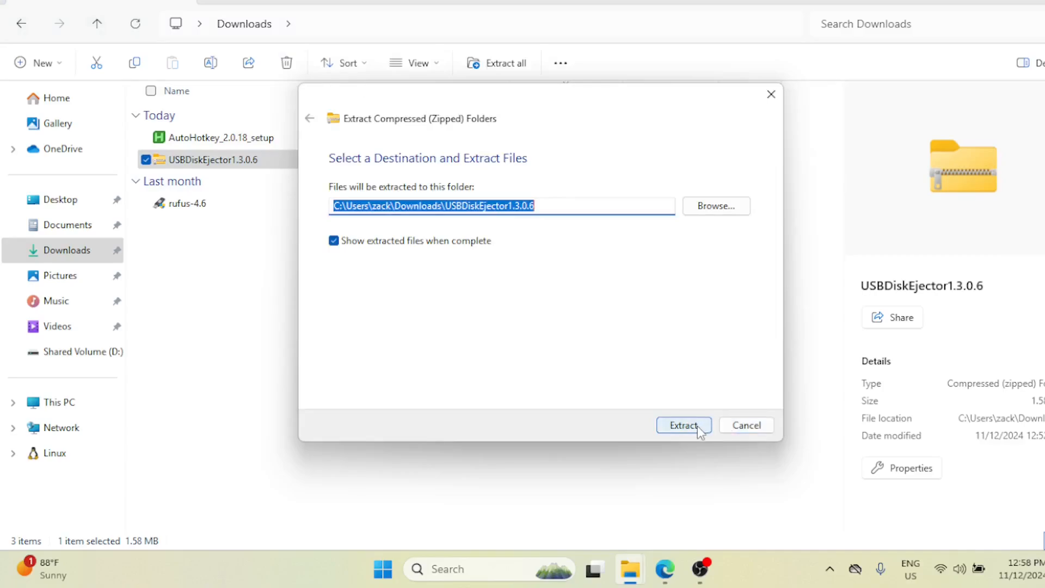
pyautogui.click(697, 425)
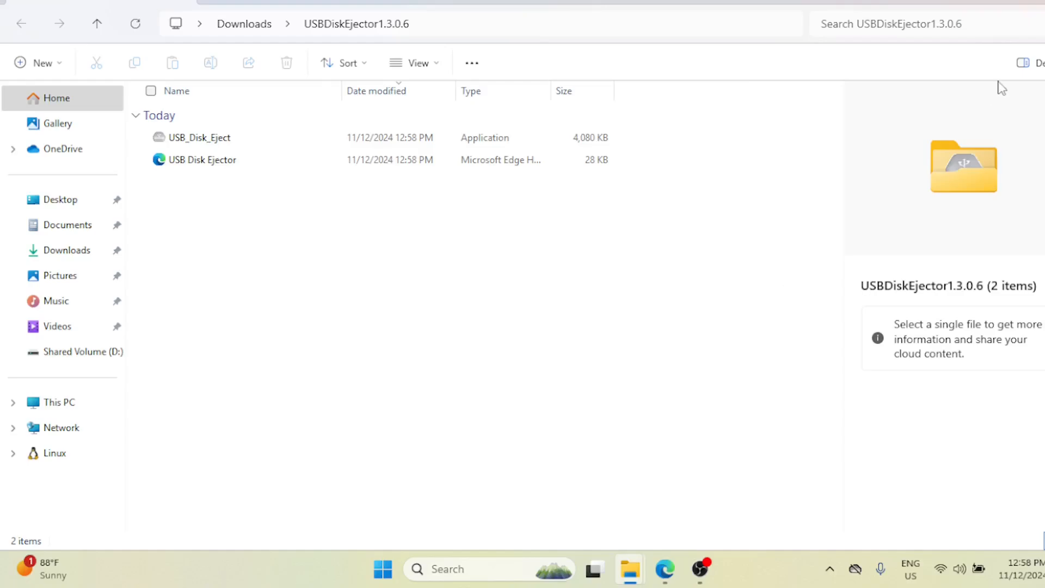
pyautogui.hotkey('alt', 'Up')
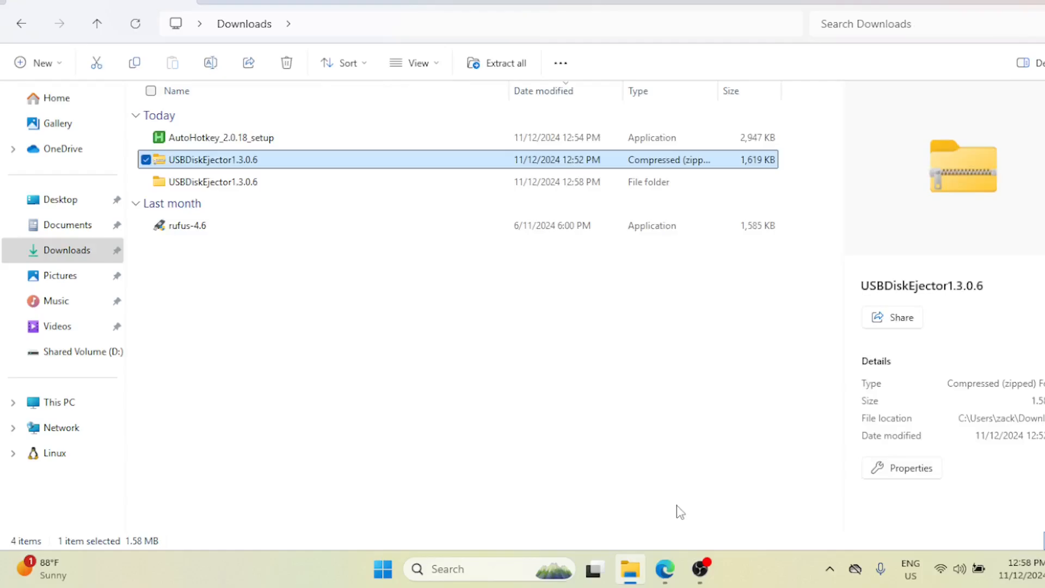
# Minimize the Downloads window, switch to Notepad and paste the Ctrl + Alt + E USB eject script into the blank document.
pyautogui.press('super+Down')
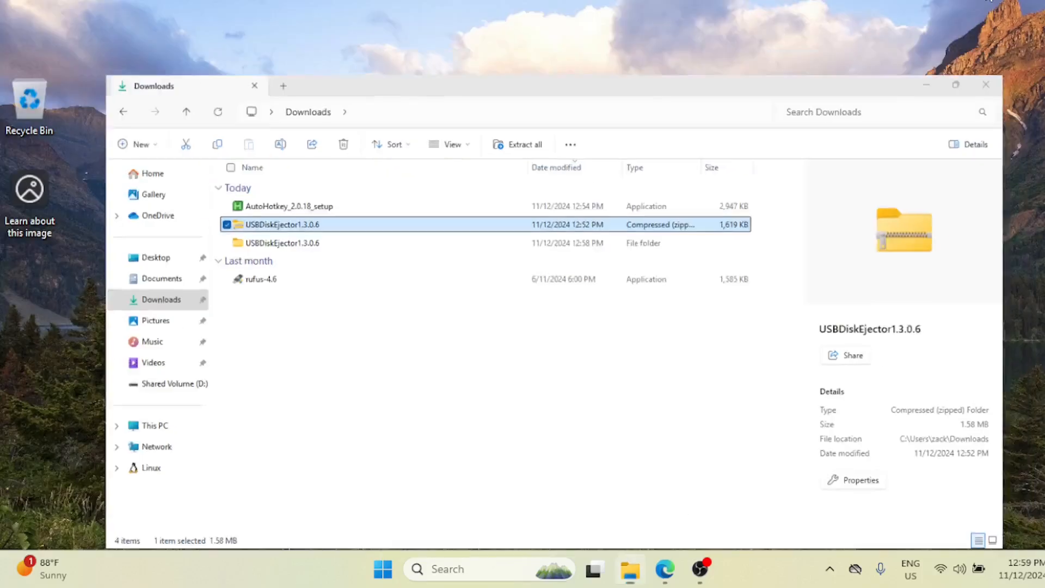
pyautogui.press('super+Down')
pyautogui.click(475, 578)
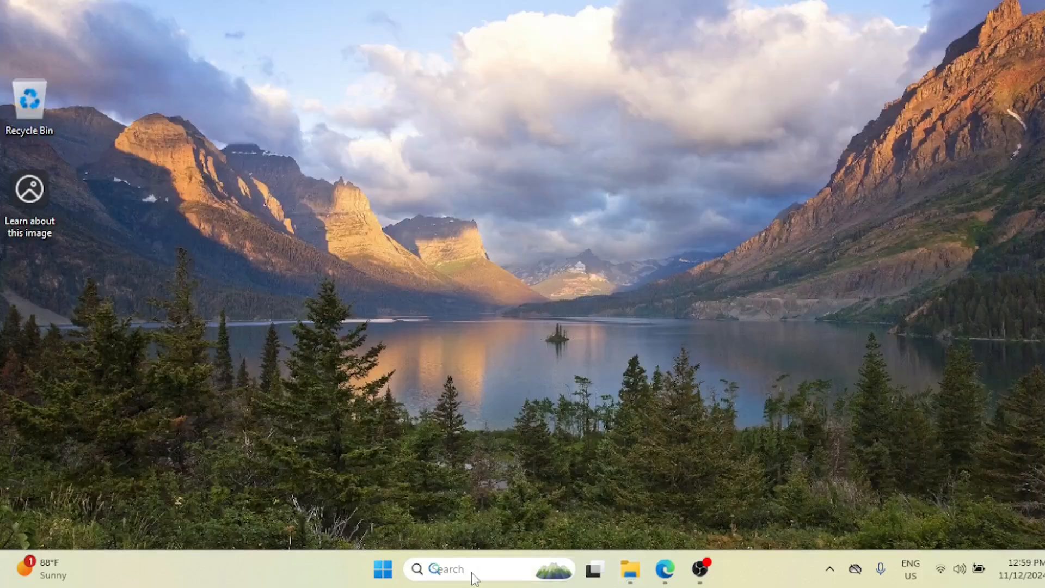
pyautogui.write('no')
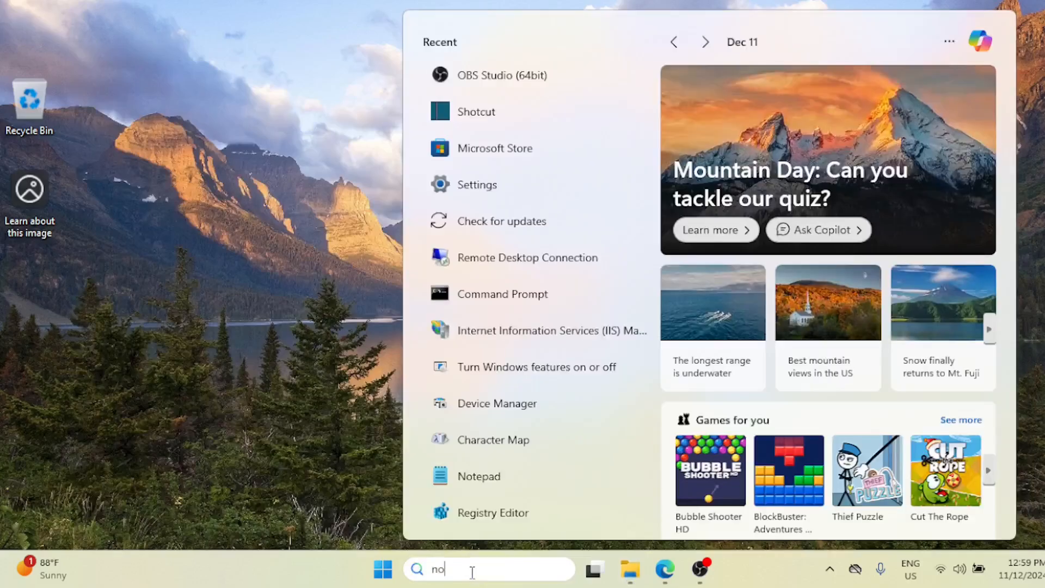
pyautogui.write('te')
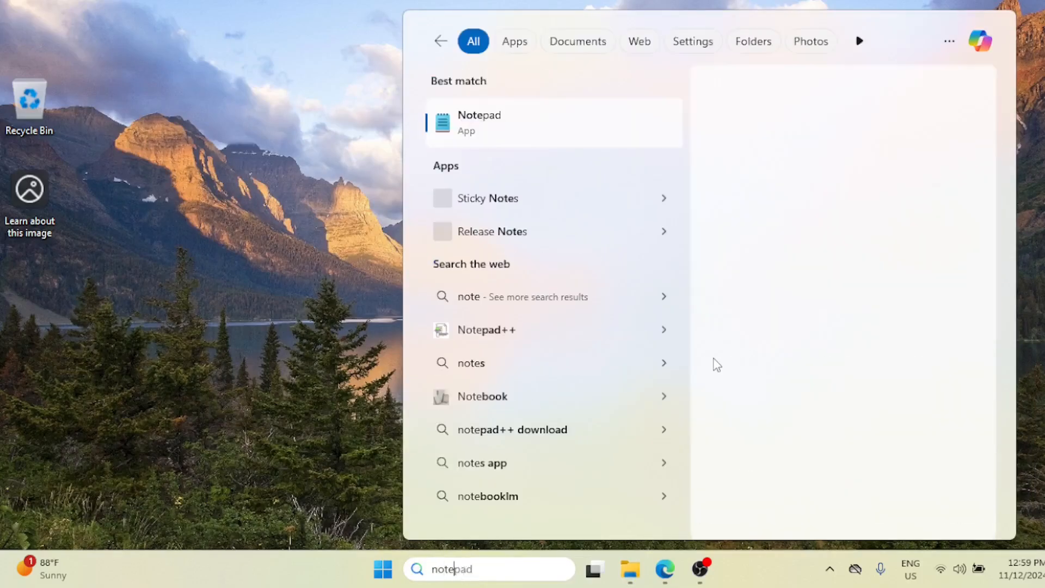
pyautogui.click(494, 138)
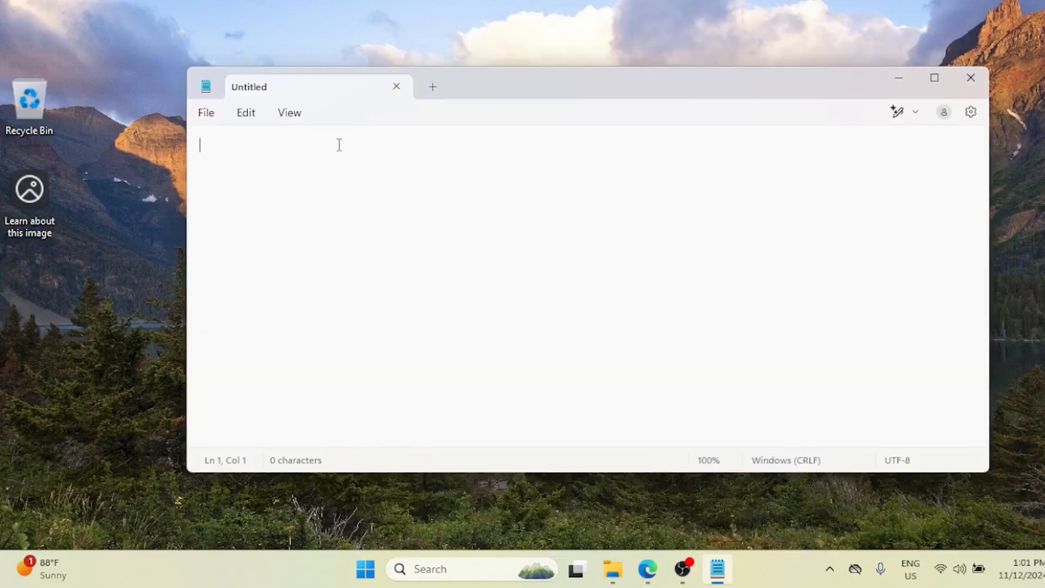
pyautogui.rightClick(339, 145)
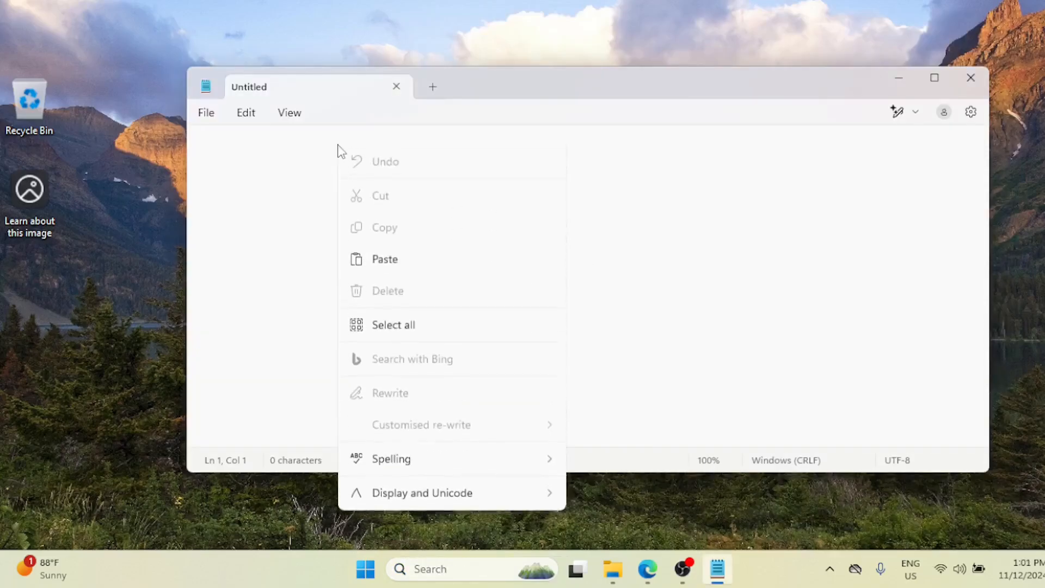
pyautogui.click(383, 260)
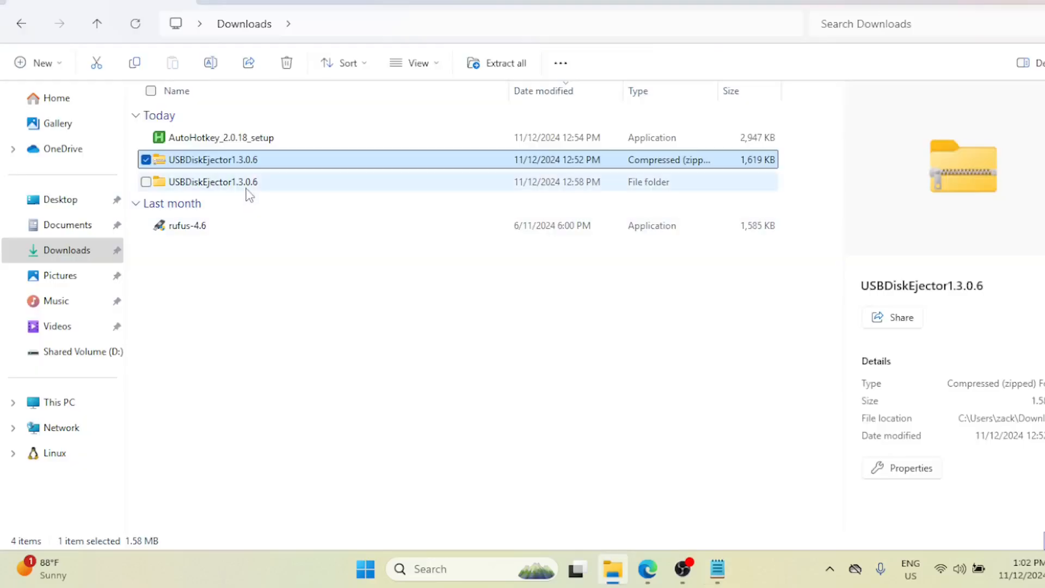
# Copy the extracted USBDiskEjector1.3.0.6 folder from Downloads to the root of Local Disk (C:).
pyautogui.click(247, 183)
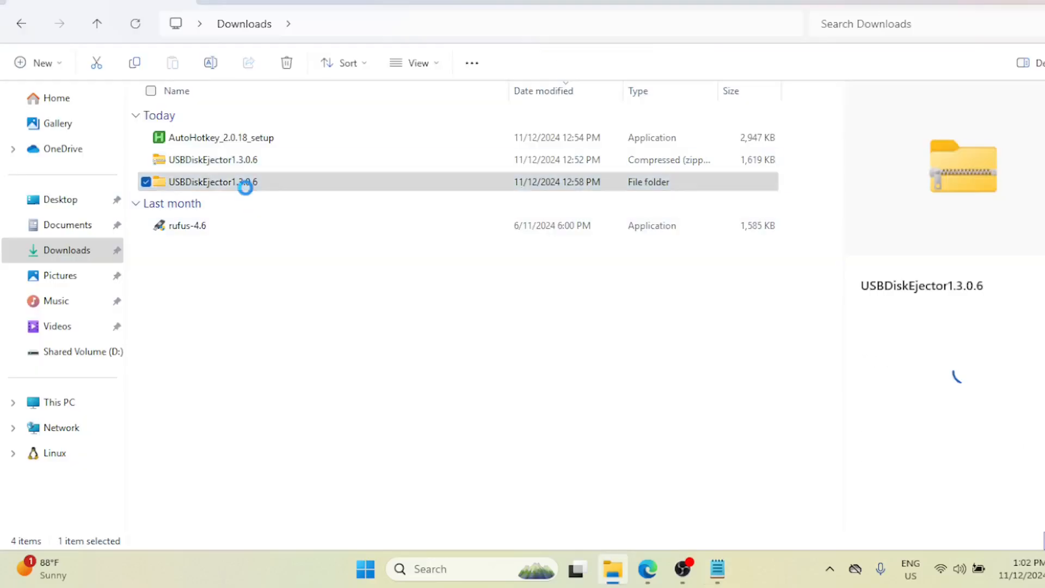
pyautogui.rightClick(246, 183)
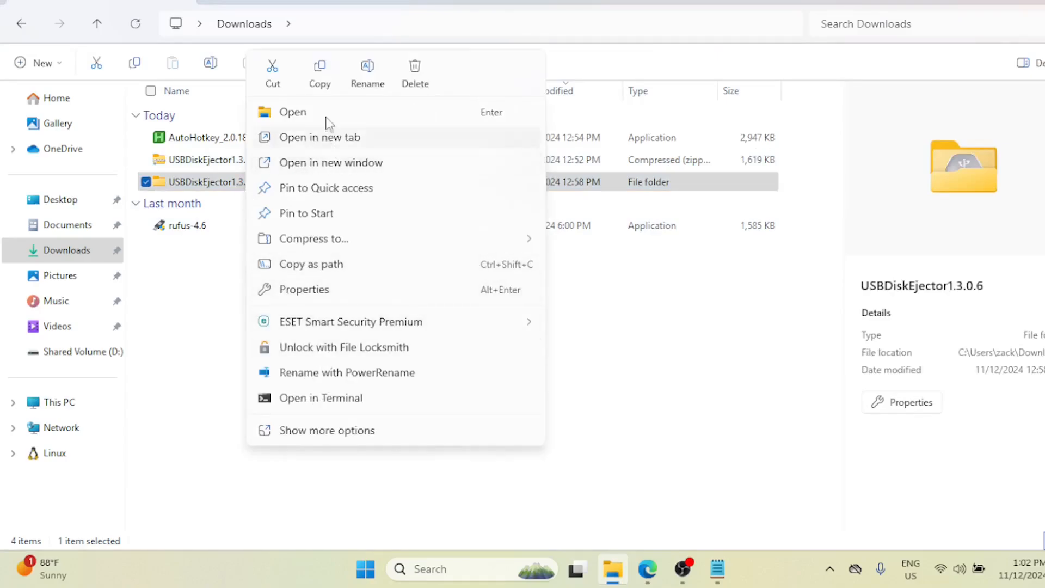
pyautogui.click(322, 85)
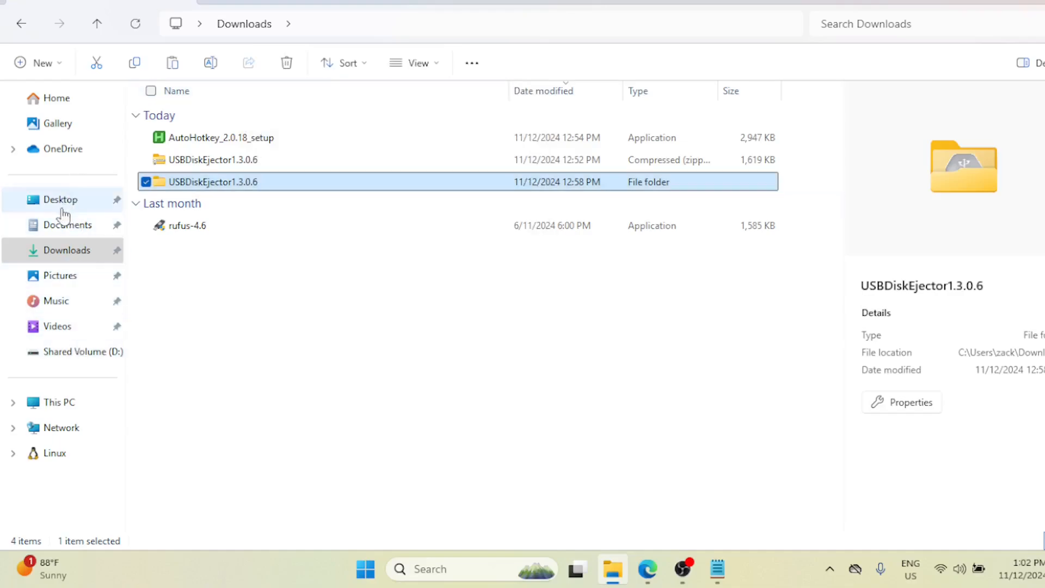
pyautogui.click(87, 249)
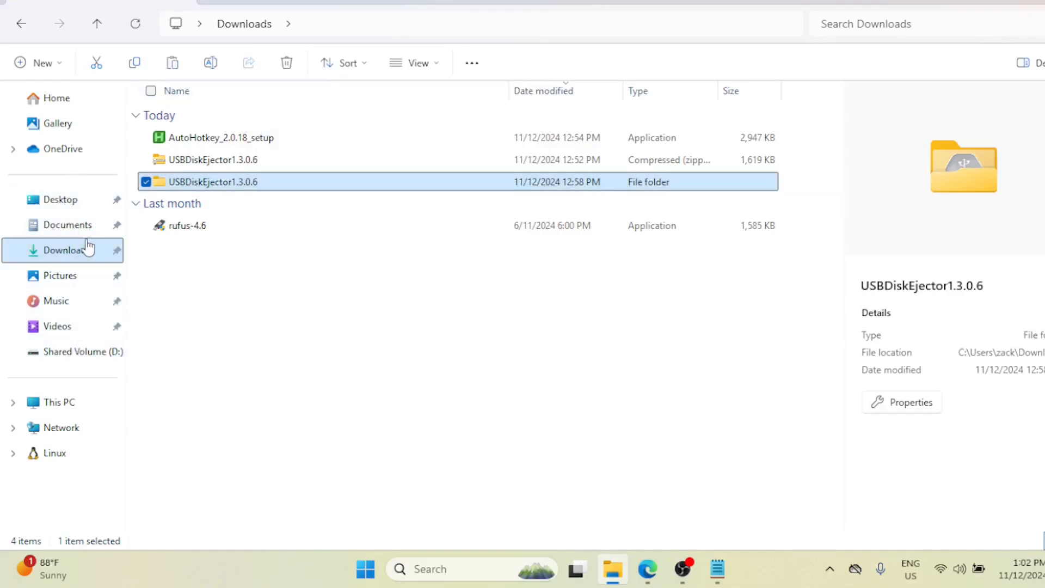
pyautogui.click(70, 405)
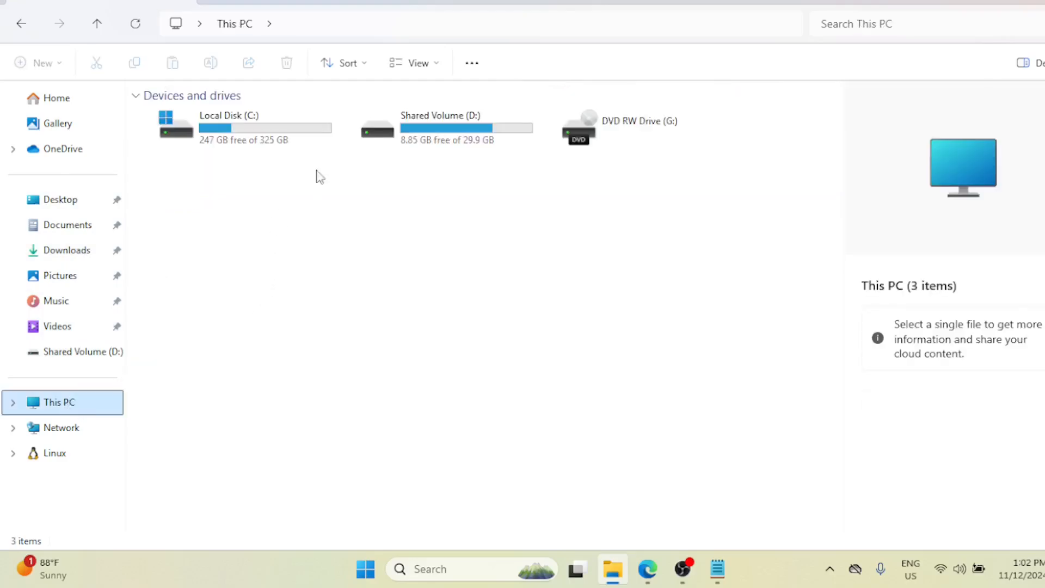
pyautogui.click(256, 135)
pyautogui.doubleClick(254, 130)
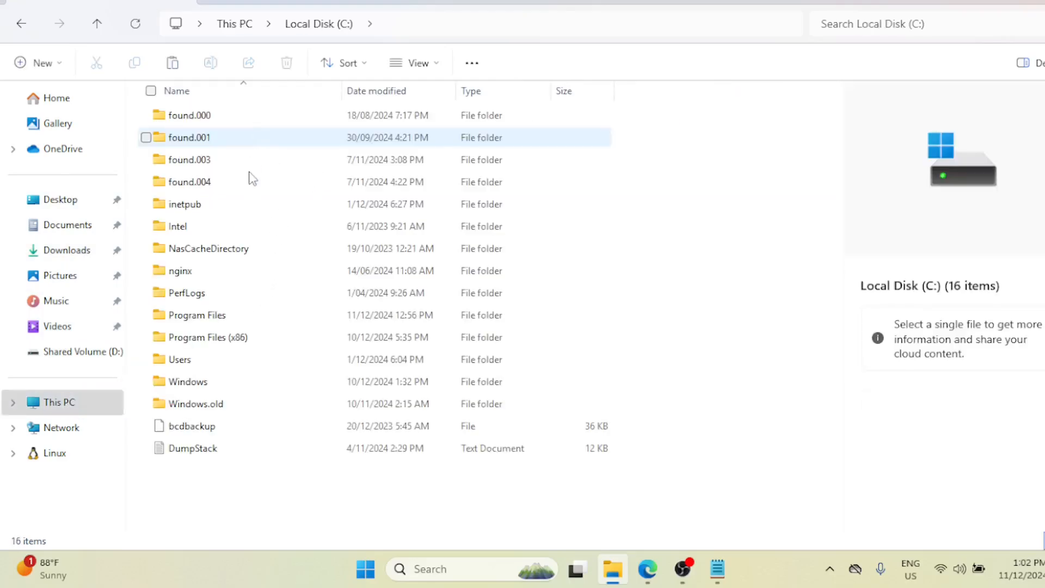
pyautogui.rightClick(235, 529)
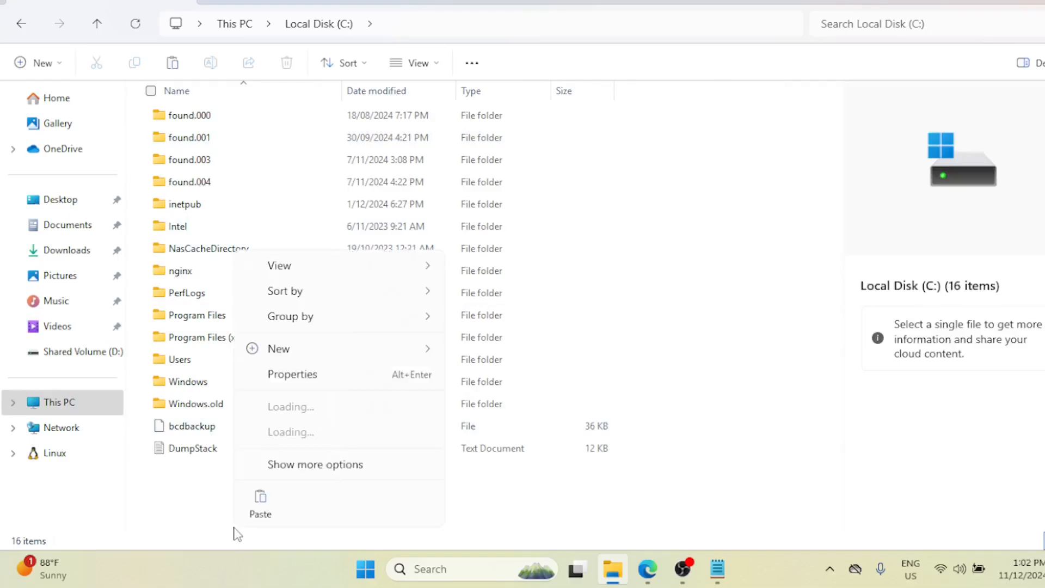
pyautogui.click(256, 504)
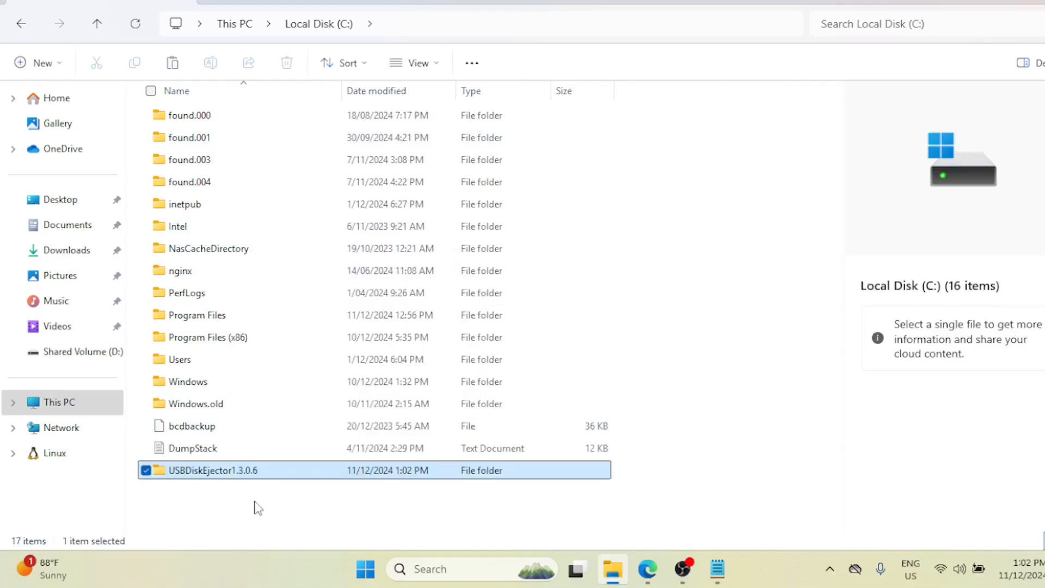
pyautogui.click(255, 502)
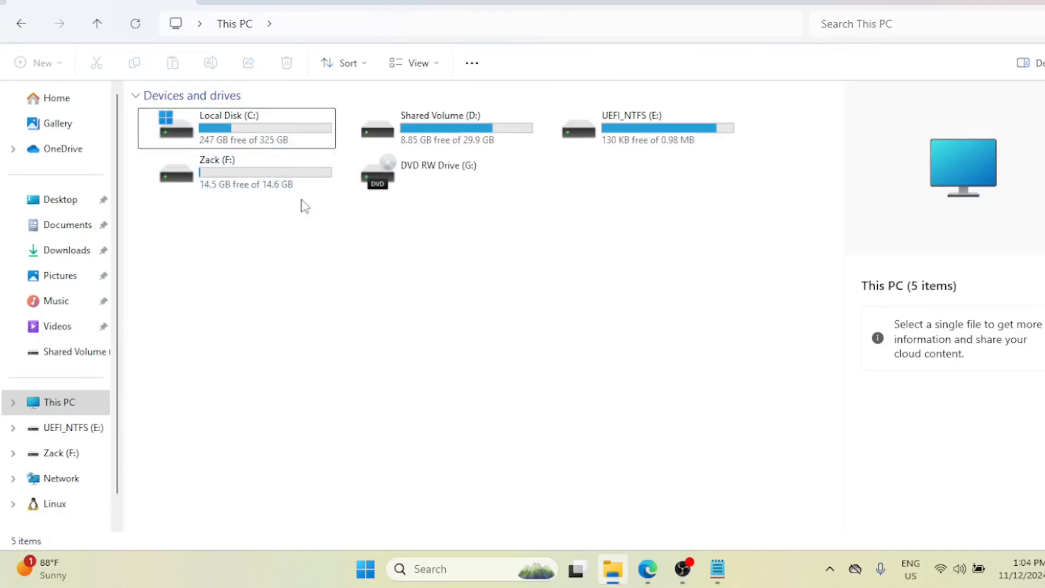
# Save the Notepad script as USBEject.ahk in the Downloads folder, with the file type set to All files.
pyautogui.press('space')
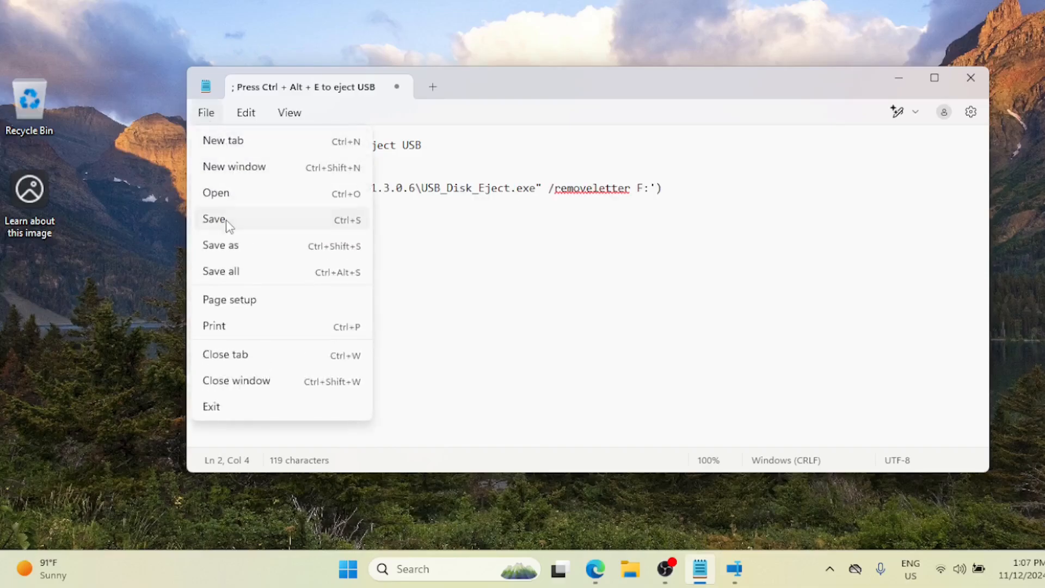
pyautogui.click(227, 220)
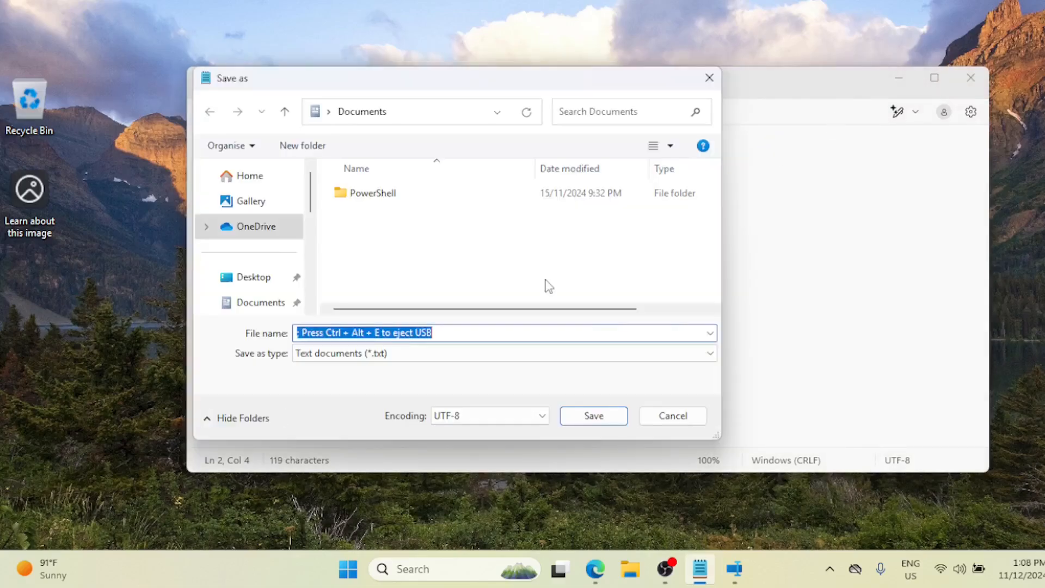
pyautogui.press('BackSpace')
pyautogui.write('USBEject.ahk')
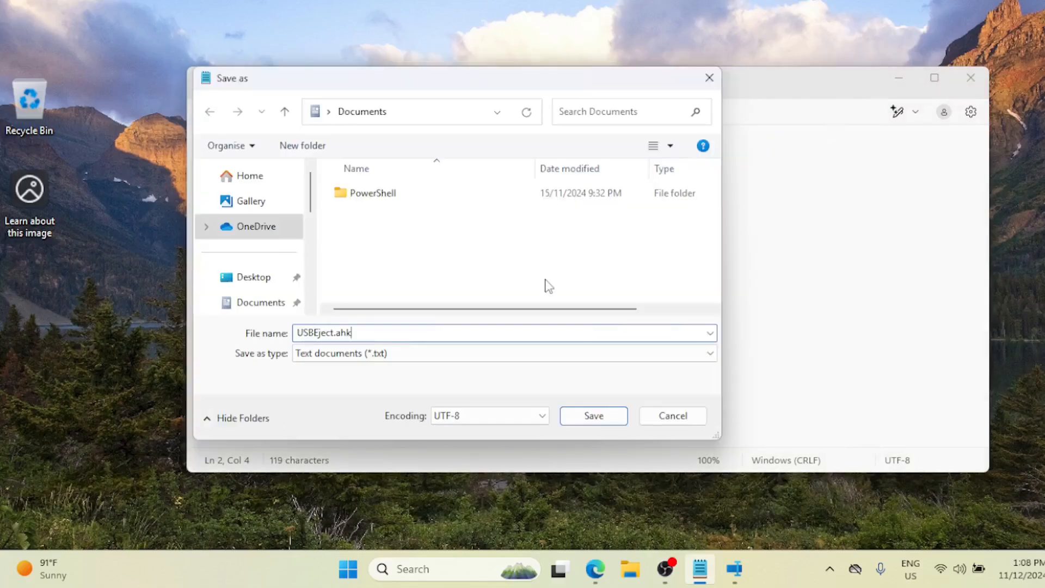
pyautogui.click(503, 359)
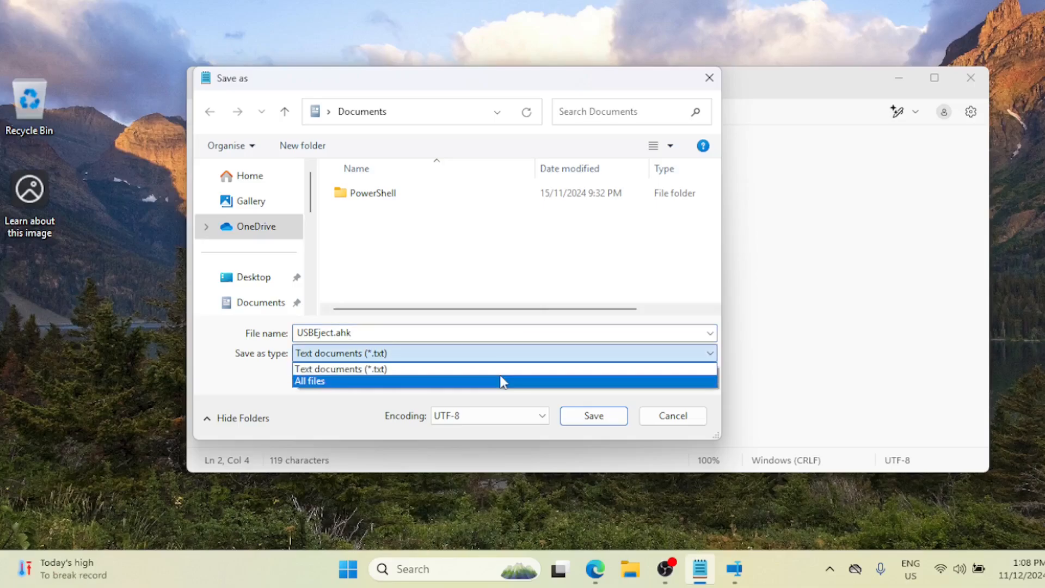
pyautogui.click(500, 377)
pyautogui.scroll(-2, 315, 200)
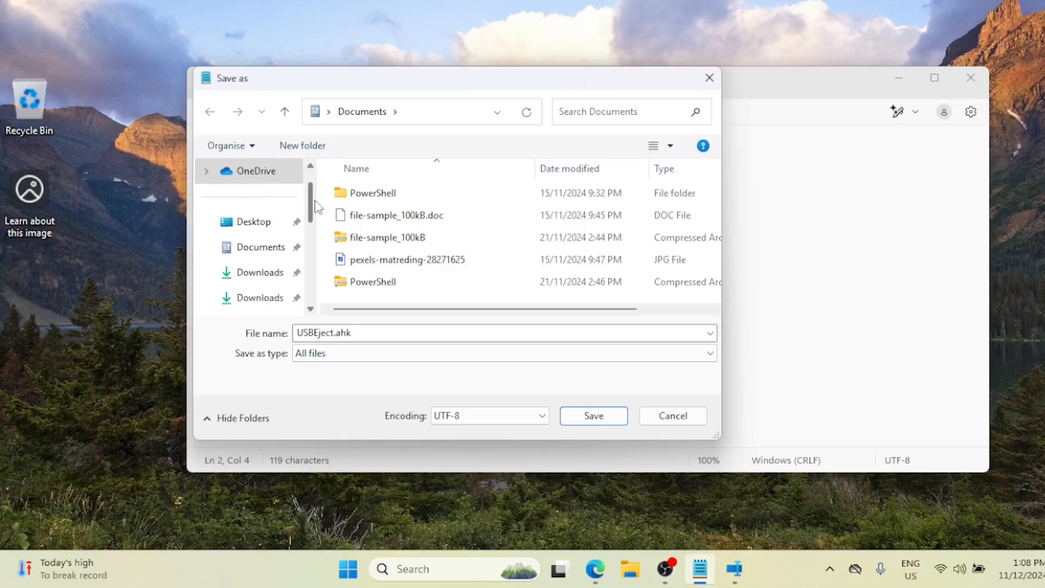
pyautogui.scroll(-3, 316, 218)
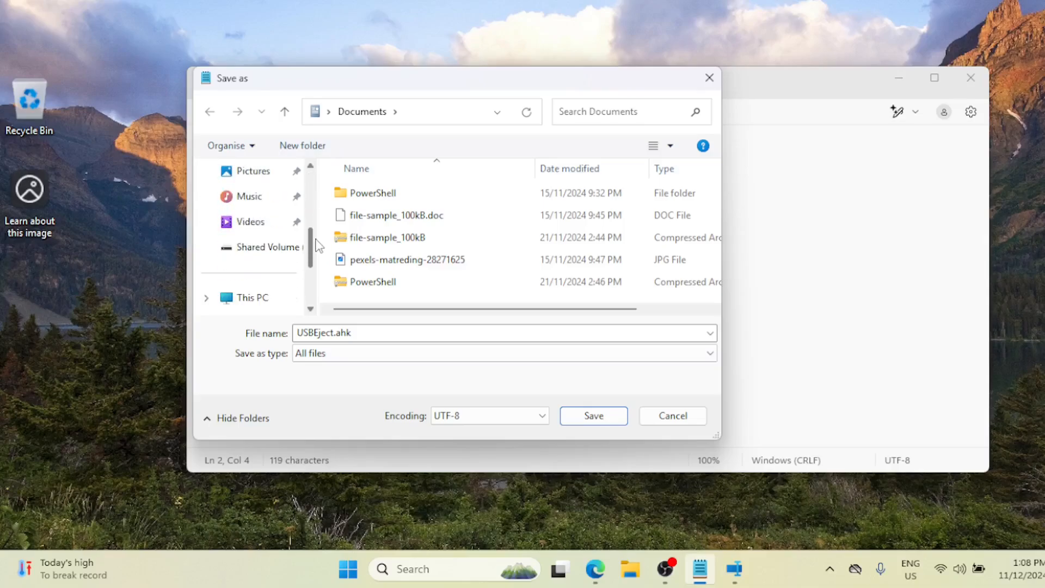
pyautogui.scroll(2, 316, 224)
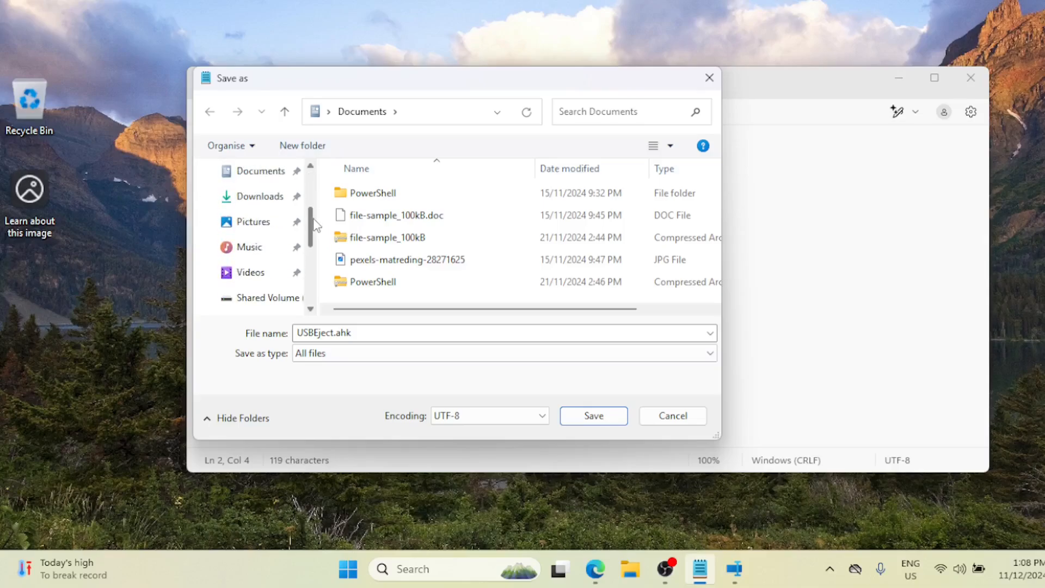
pyautogui.click(281, 202)
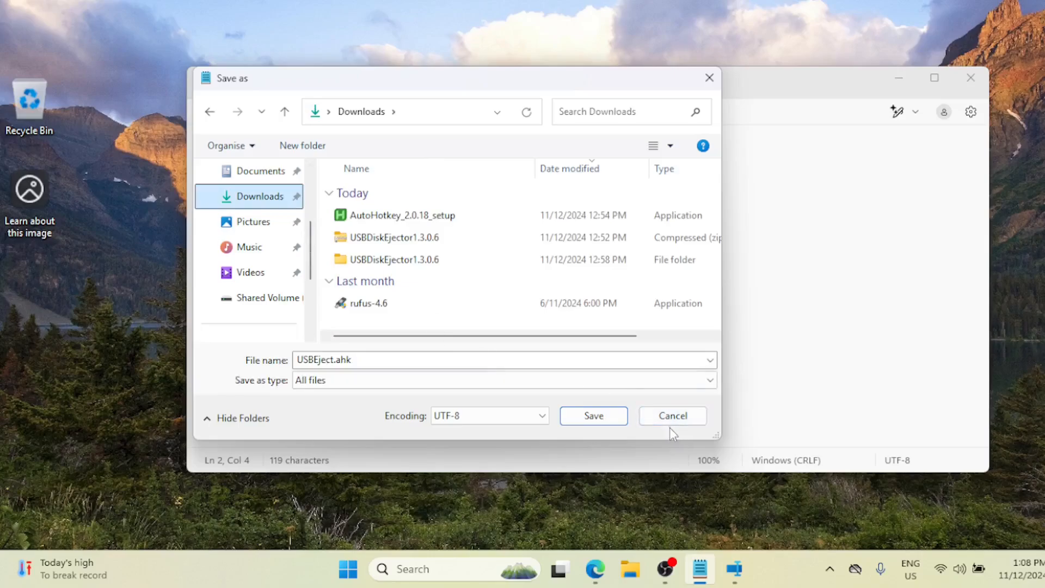
pyautogui.click(607, 420)
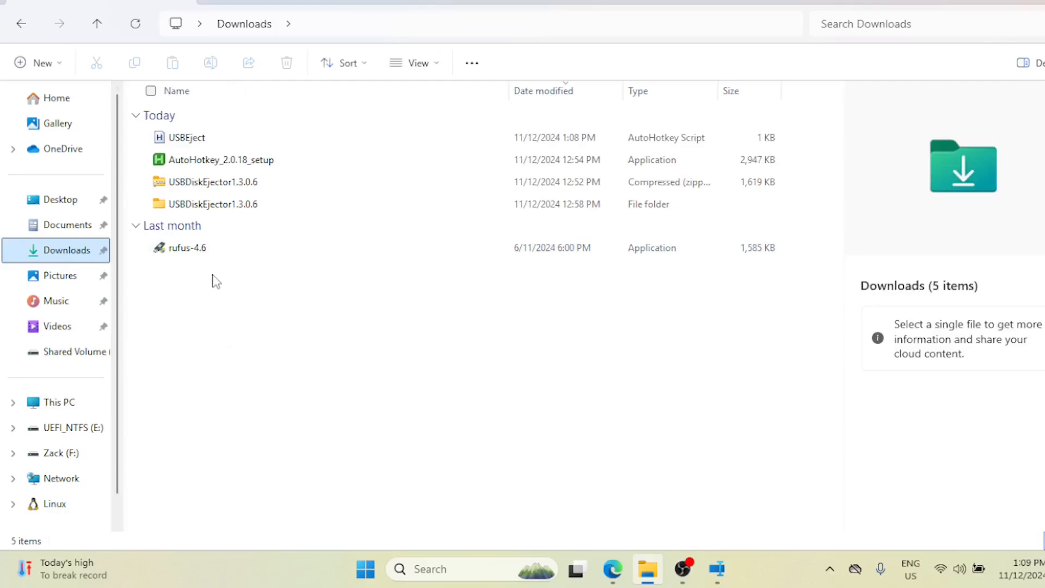
# Run the USBEject script from Downloads and show the hidden system tray icons to check for AutoHotkey.
pyautogui.click(187, 143)
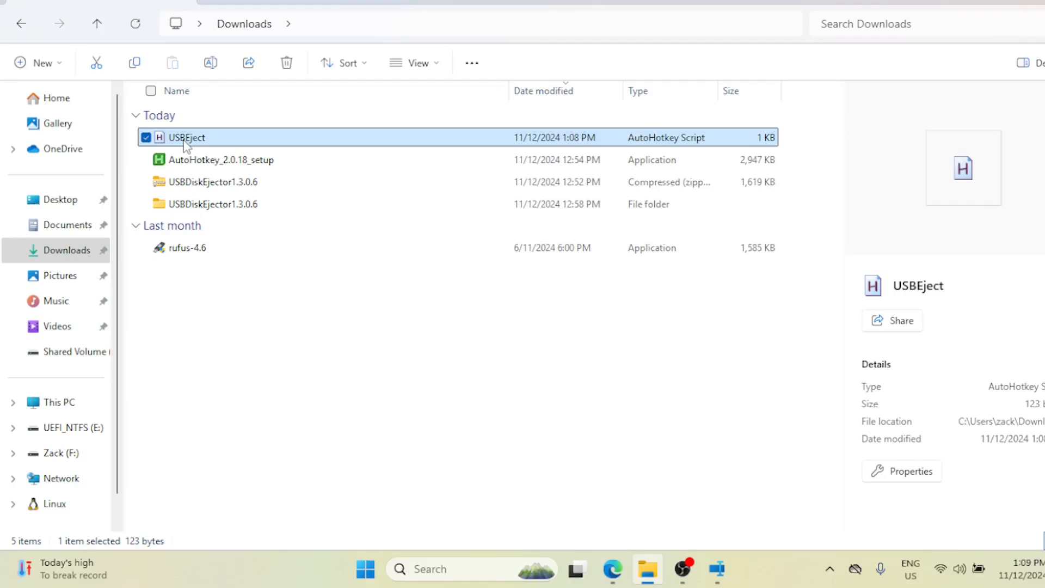
pyautogui.click(829, 569)
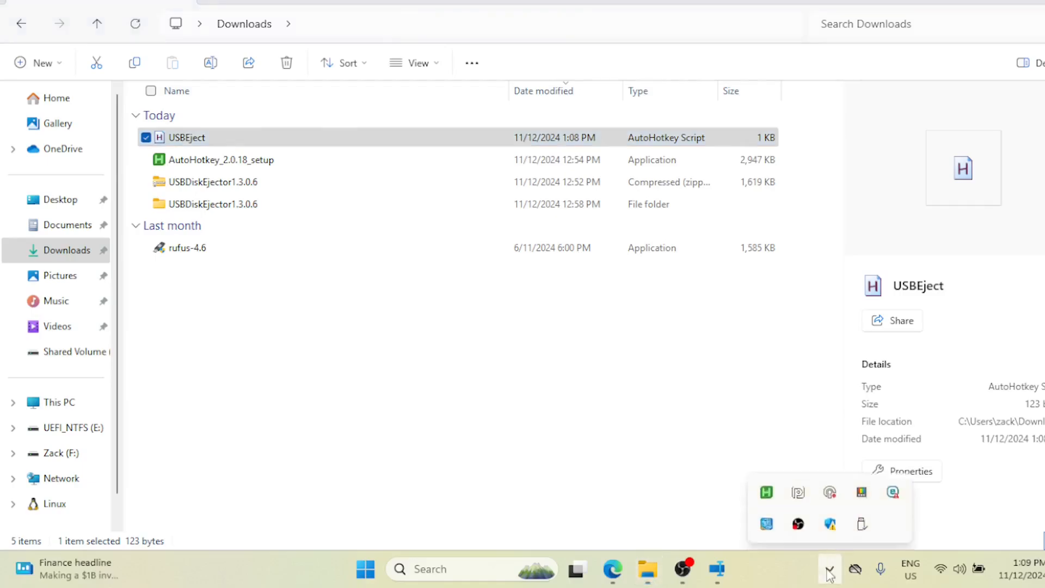